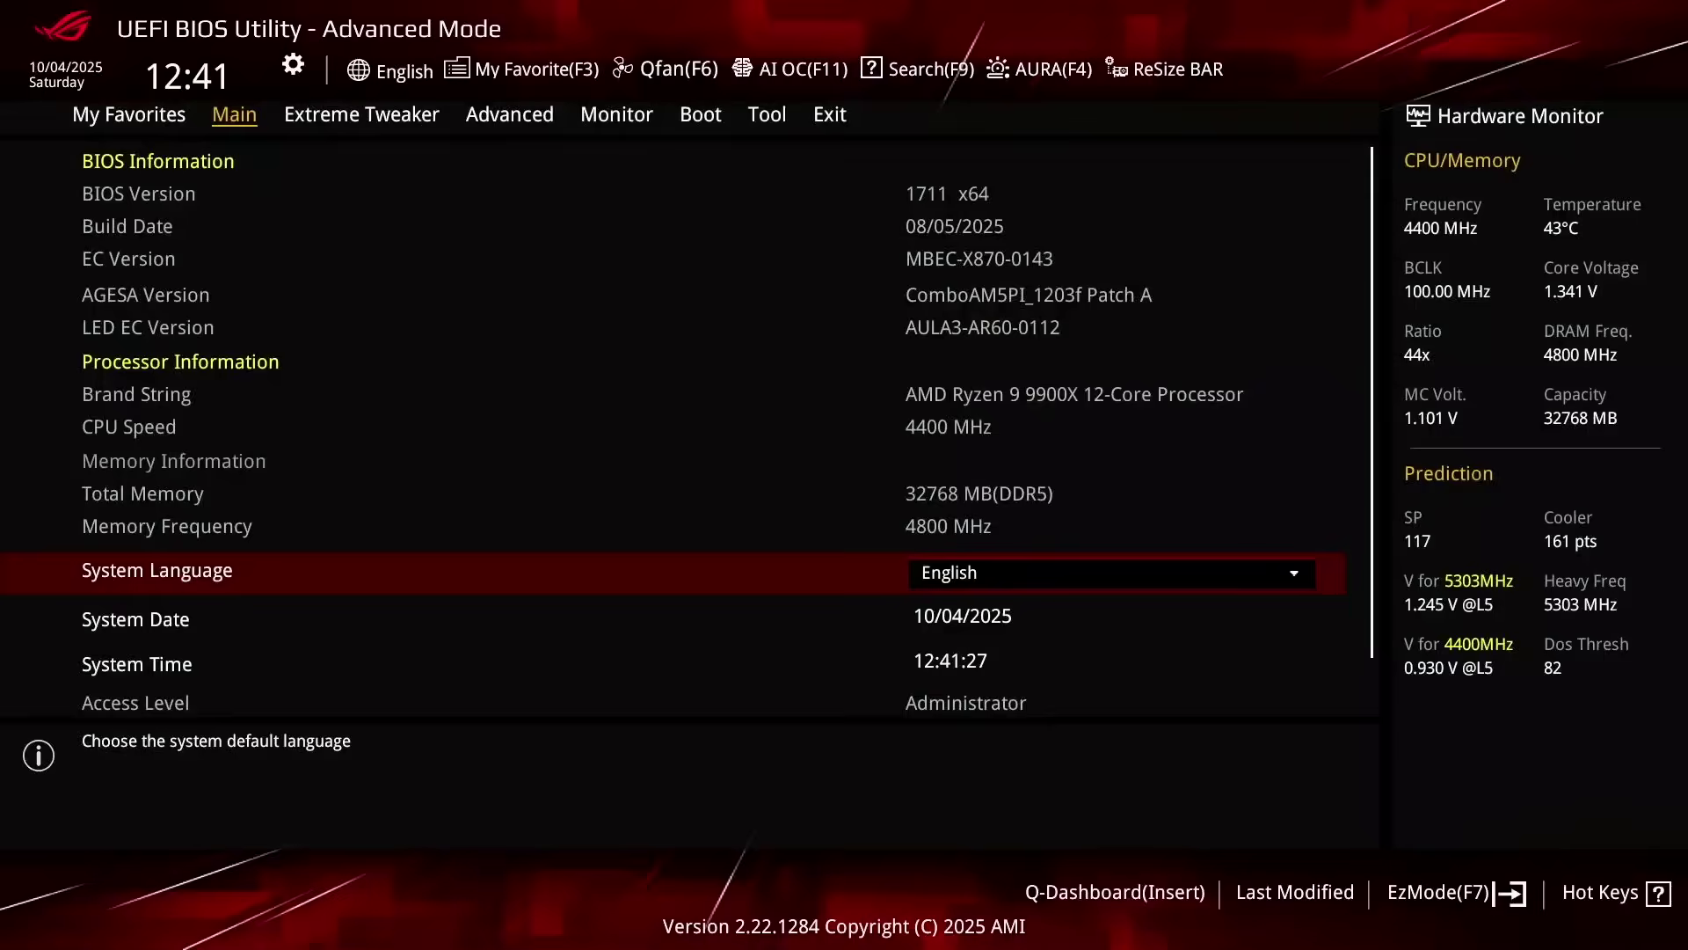
# - Browse the Extreme Tweaker overclocking settings down to the integrated graphics memory entries
pyautogui.press('Right')
pyautogui.press('Down')
pyautogui.press('Down')
pyautogui.press('Down')
pyautogui.press('Down')
pyautogui.press('Down')
pyautogui.press('Down')
pyautogui.press('Down')
pyautogui.press('Return')
pyautogui.press('Down')
pyautogui.press('Down')
pyautogui.press('Down')
pyautogui.press('Return')
pyautogui.press('Escape')
pyautogui.press('Escape')
pyautogui.press('Down')
pyautogui.press('Down')
pyautogui.press('Down')
pyautogui.press('Down')
pyautogui.press('Down')
pyautogui.press('Down')
pyautogui.press('Down')
pyautogui.press('Down')
pyautogui.press('Down')
pyautogui.press('Down')
pyautogui.press('Down')
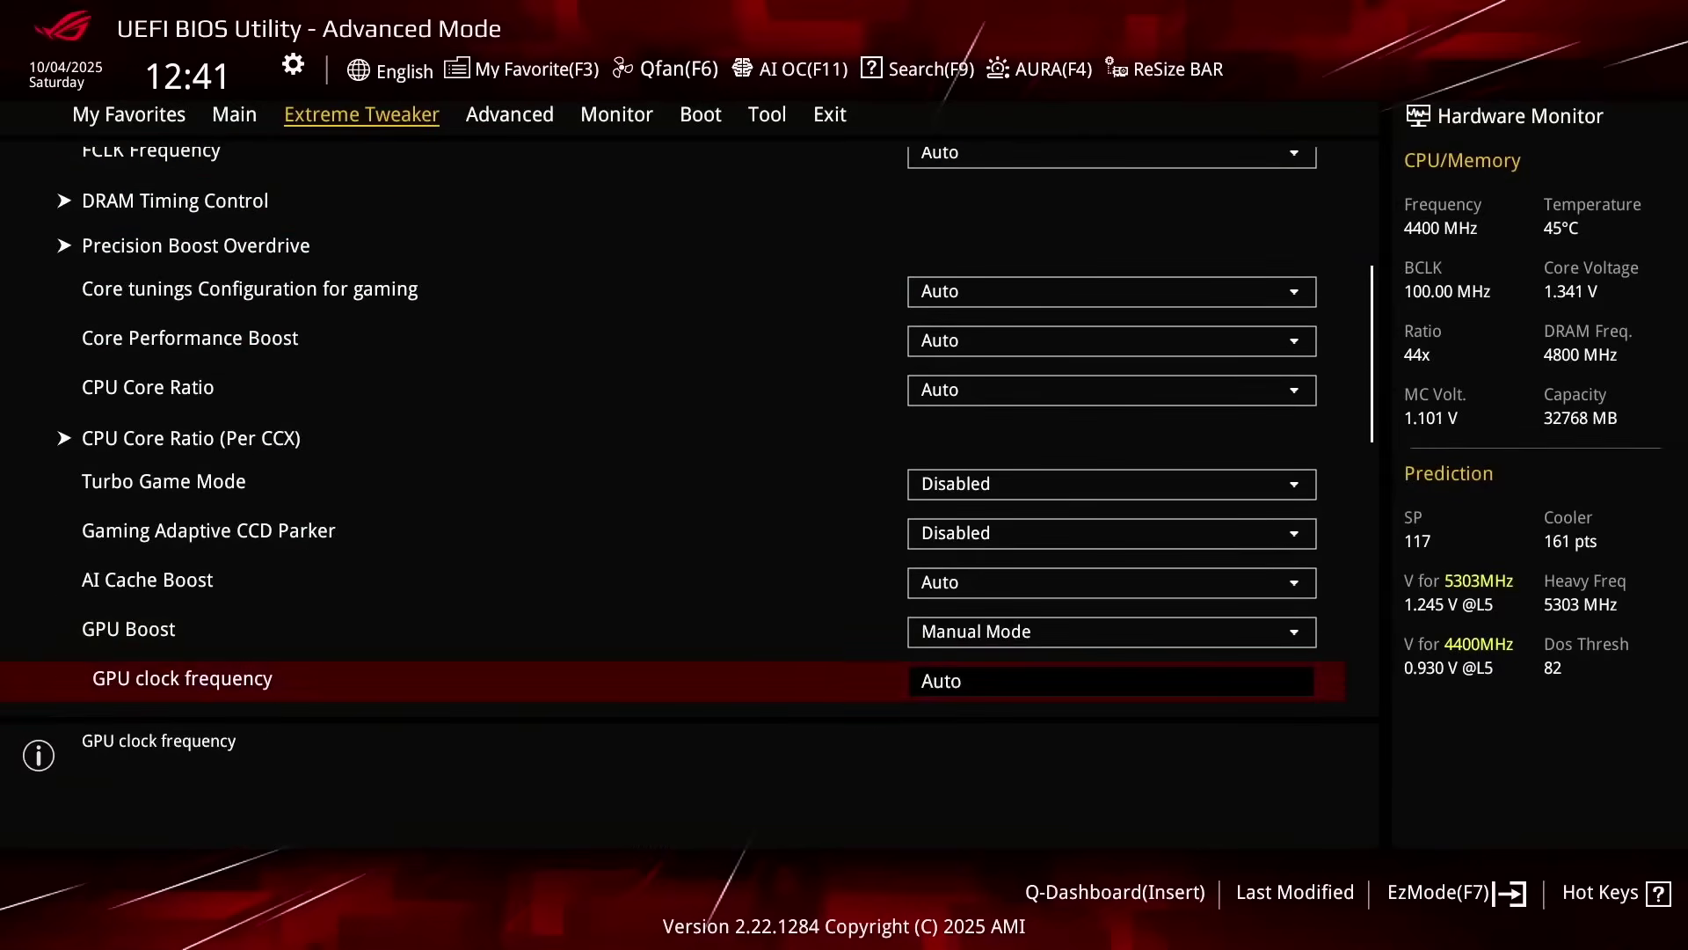
pyautogui.press('Right')
pyautogui.press('Down')
pyautogui.press('Down')
pyautogui.press('Down')
pyautogui.press('Down')
pyautogui.press('Down')
pyautogui.press('Down')
pyautogui.press('Return')
pyautogui.press('Down')
pyautogui.press('Return')
pyautogui.press('End')
pyautogui.press('Return')
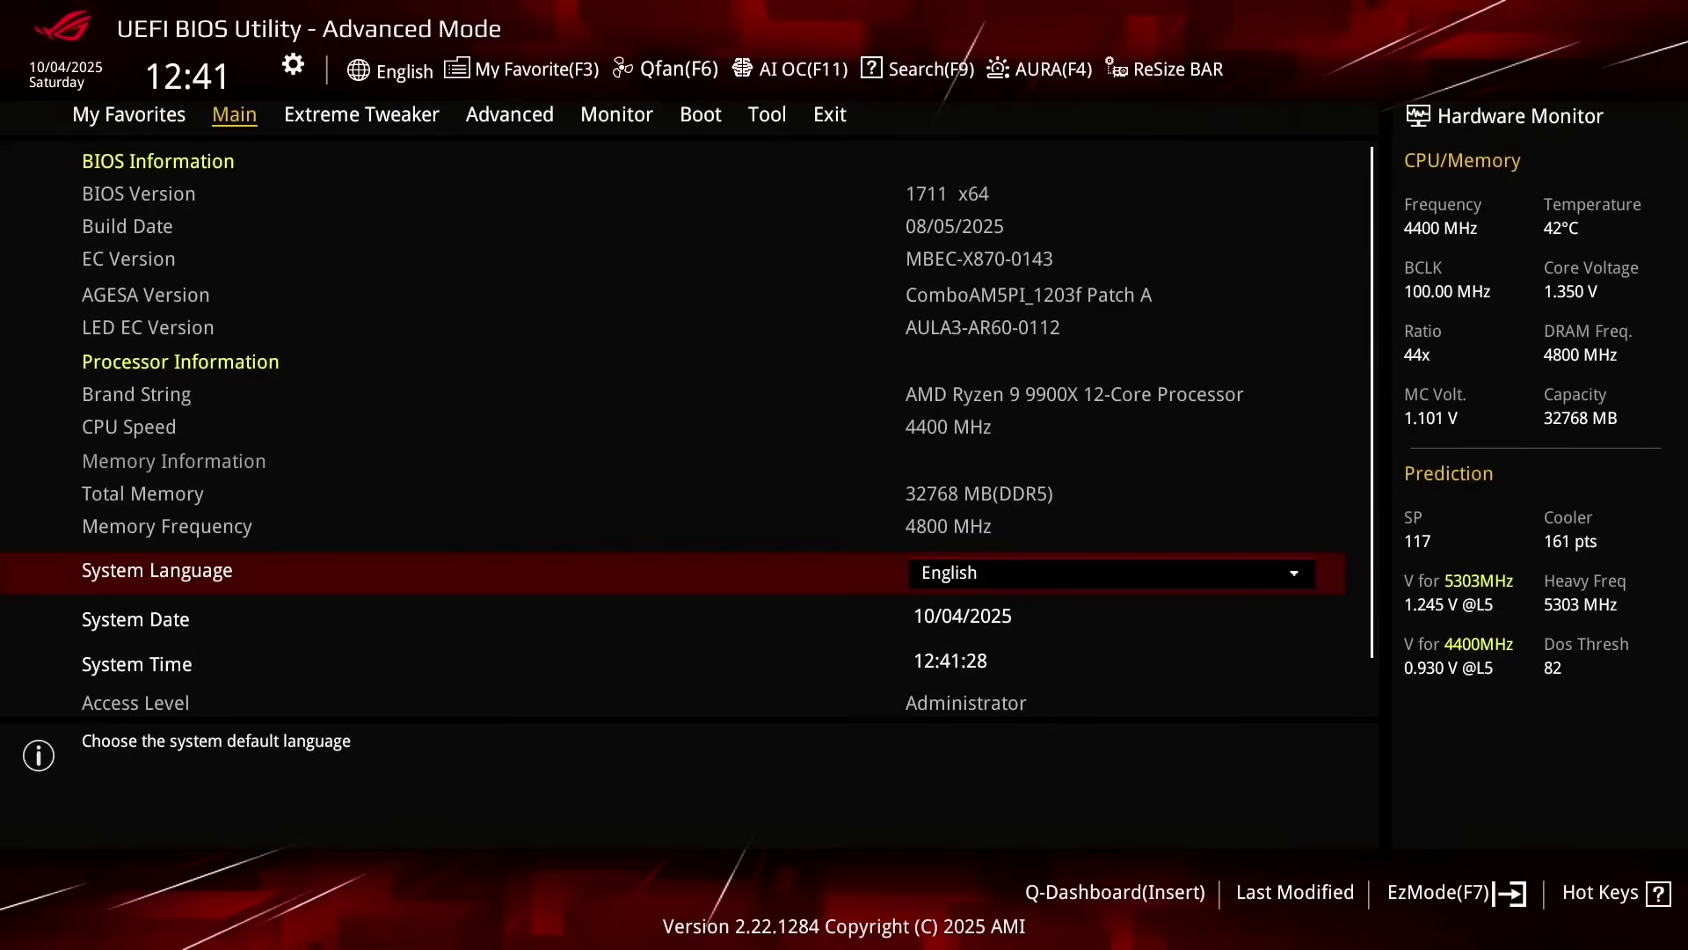
# - Set Ai Overclock Tuner to EXPO I, loading the DDR5-8000 profile at 8000MHz
pyautogui.press('Right')
pyautogui.press('Return')
pyautogui.press('Down')
pyautogui.press('Down')
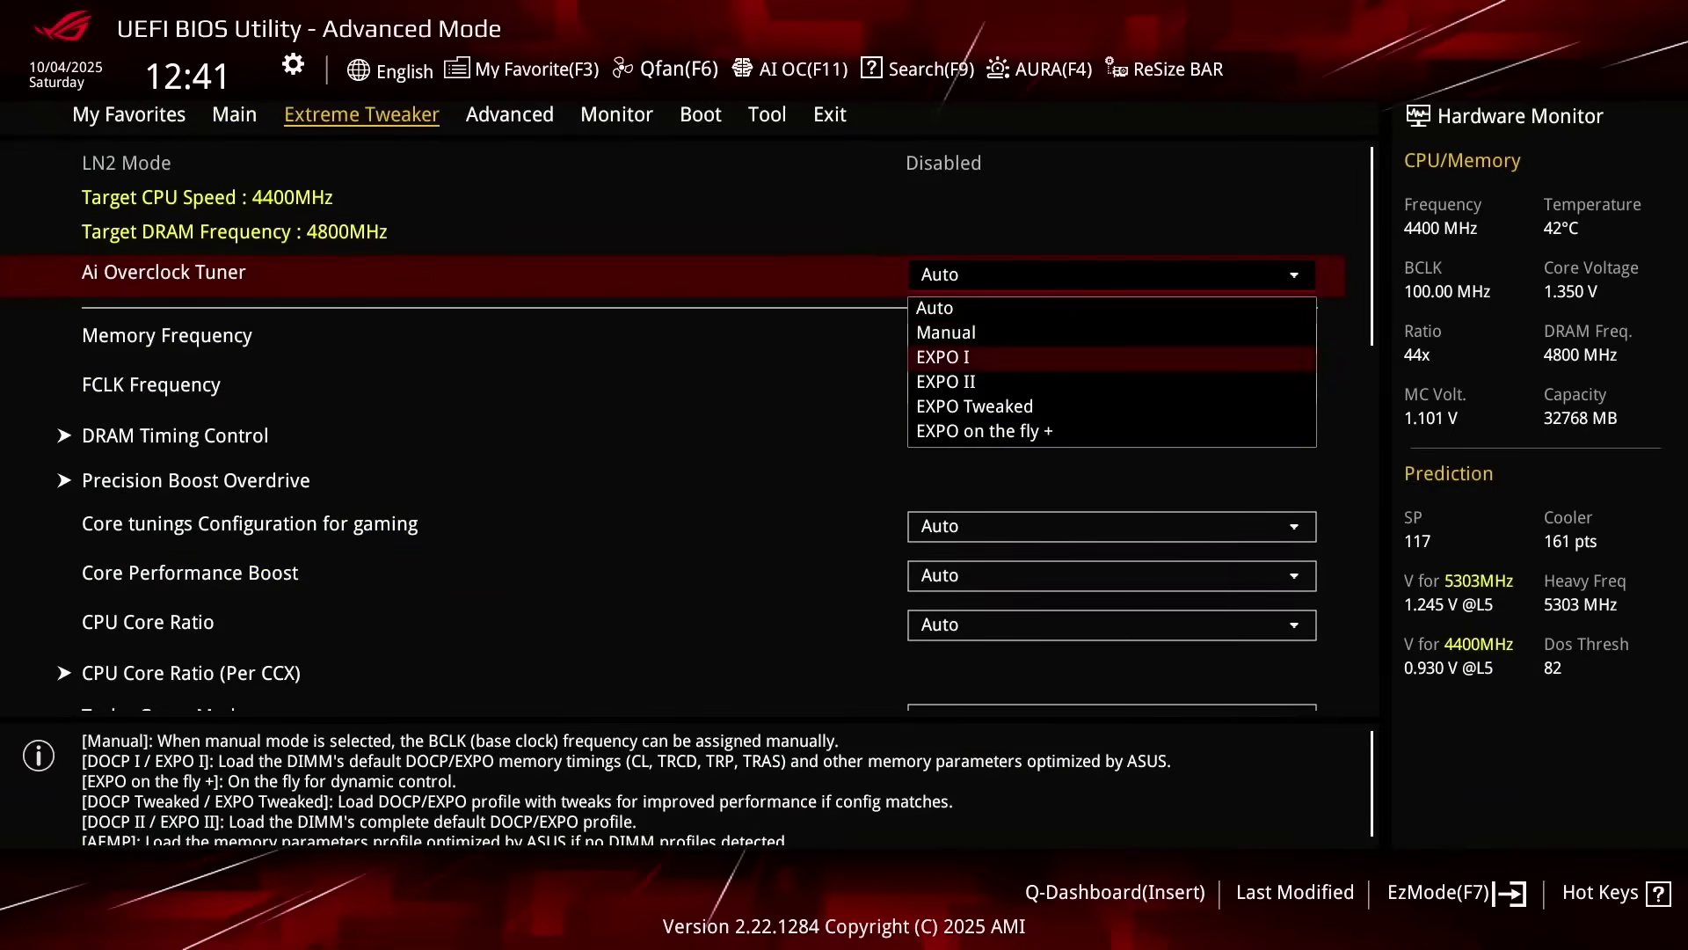
pyautogui.press('Return')
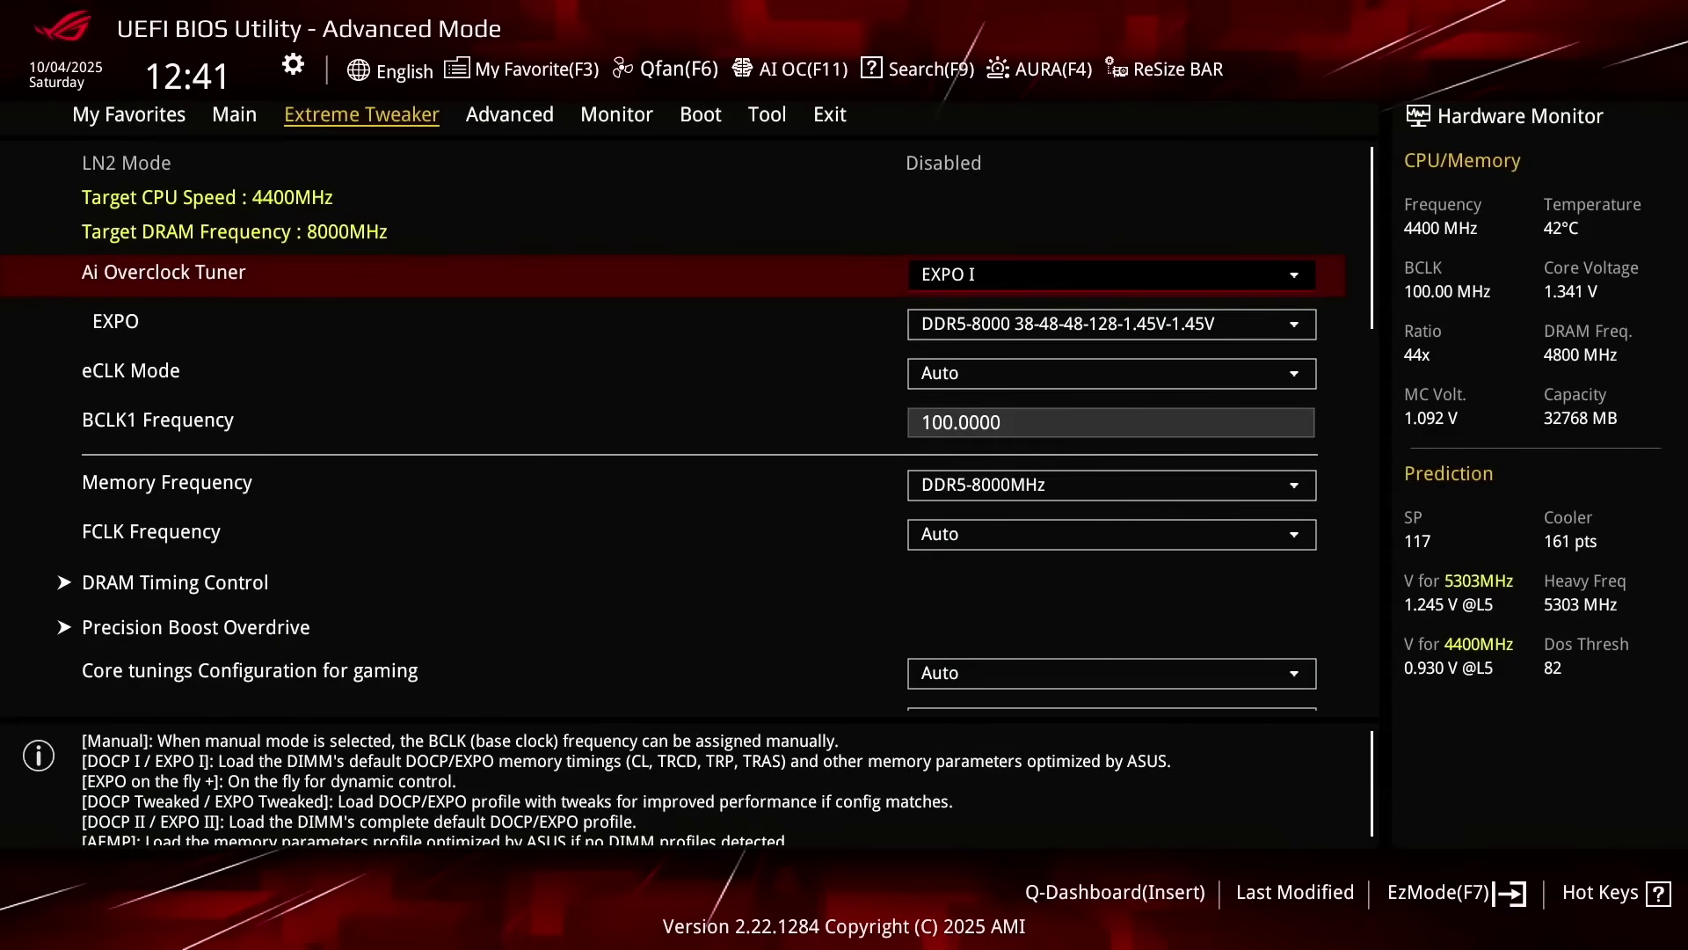
# - In the Precision Boost Overdrive submenu, change Precision Boost Overdrive from Auto to Enabled
pyautogui.press('Down')
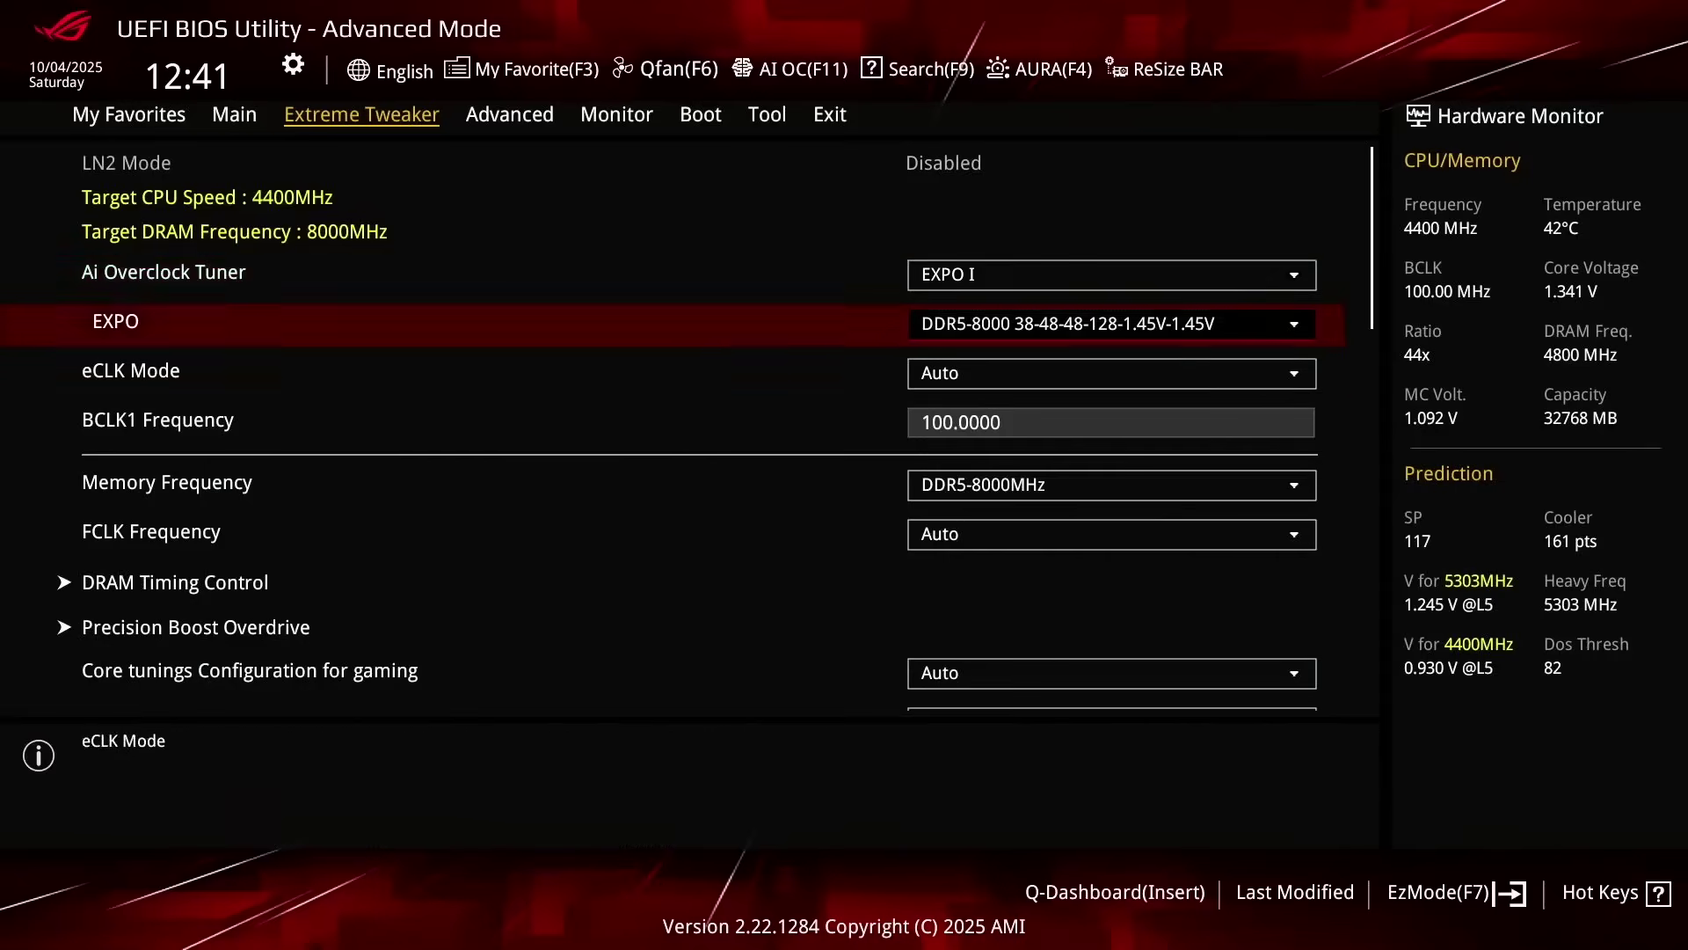
pyautogui.press('Down')
pyautogui.press('Down')
pyautogui.press('Down')
pyautogui.press('Down')
pyautogui.press('Down')
pyautogui.press('Down')
pyautogui.press('Return')
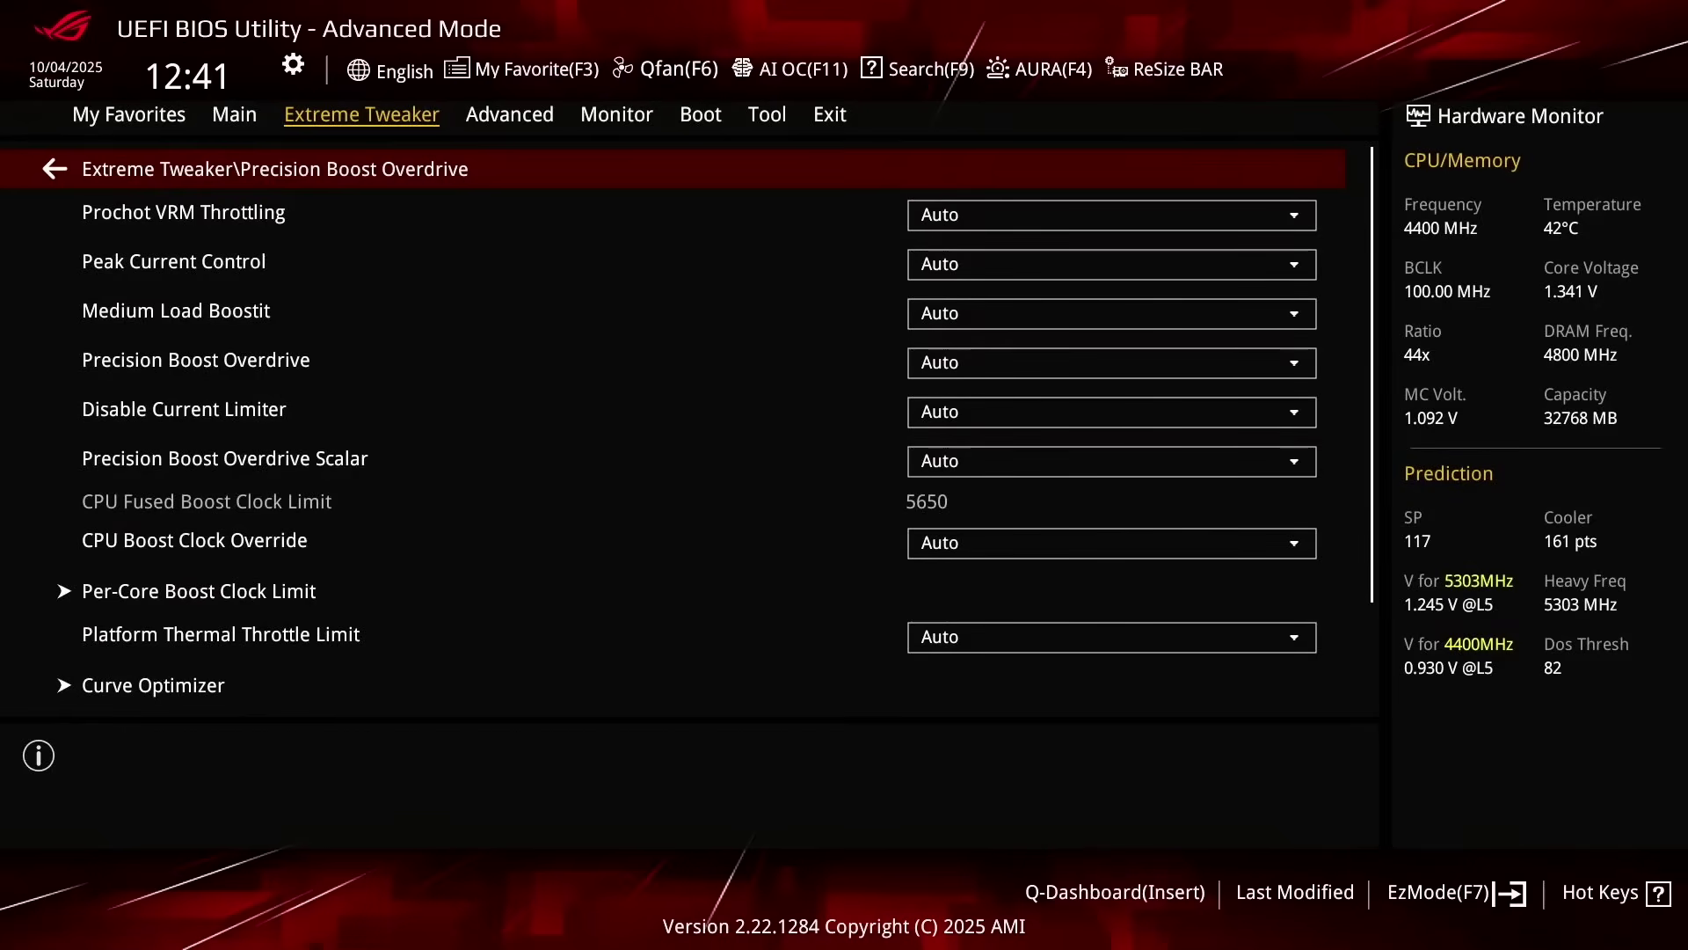
pyautogui.press('Down')
pyautogui.press('Down')
pyautogui.press('Down')
pyautogui.press('Down')
pyautogui.press('Return')
pyautogui.press('Down')
pyautogui.press('Down')
pyautogui.press('Return')
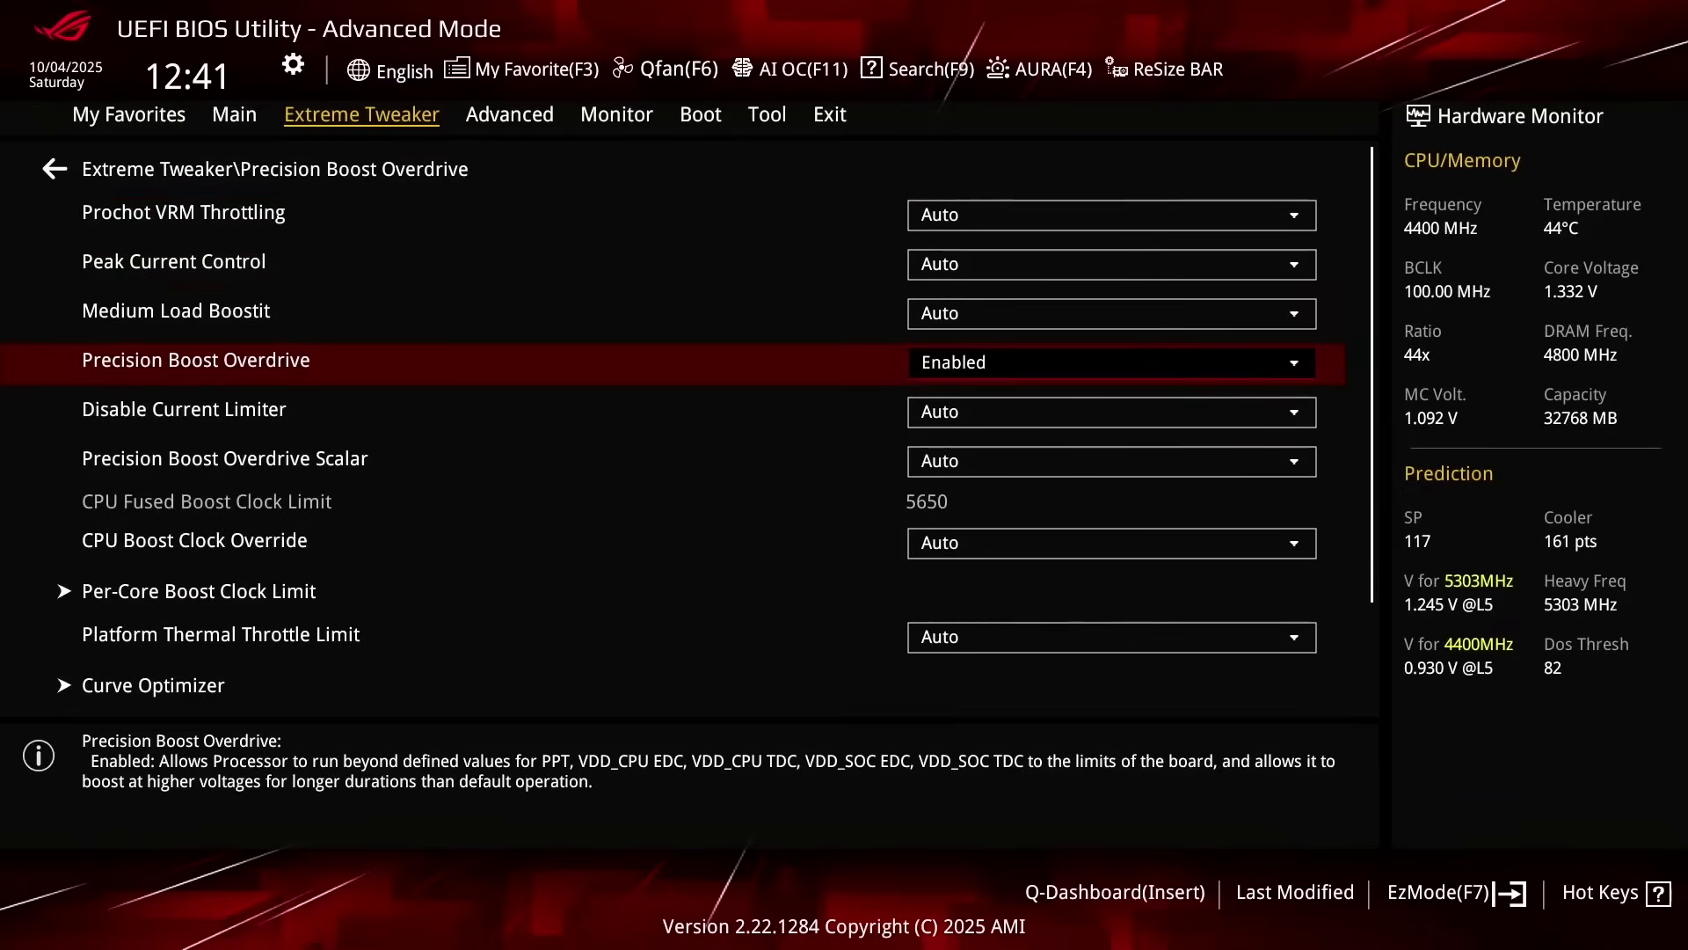
# - Back in Extreme Tweaker, switch GPU Boost to Manual Mode and enter 2800 as GPU clock frequency
pyautogui.press('Up')
pyautogui.press('Up')
pyautogui.press('Up')
pyautogui.press('Up')
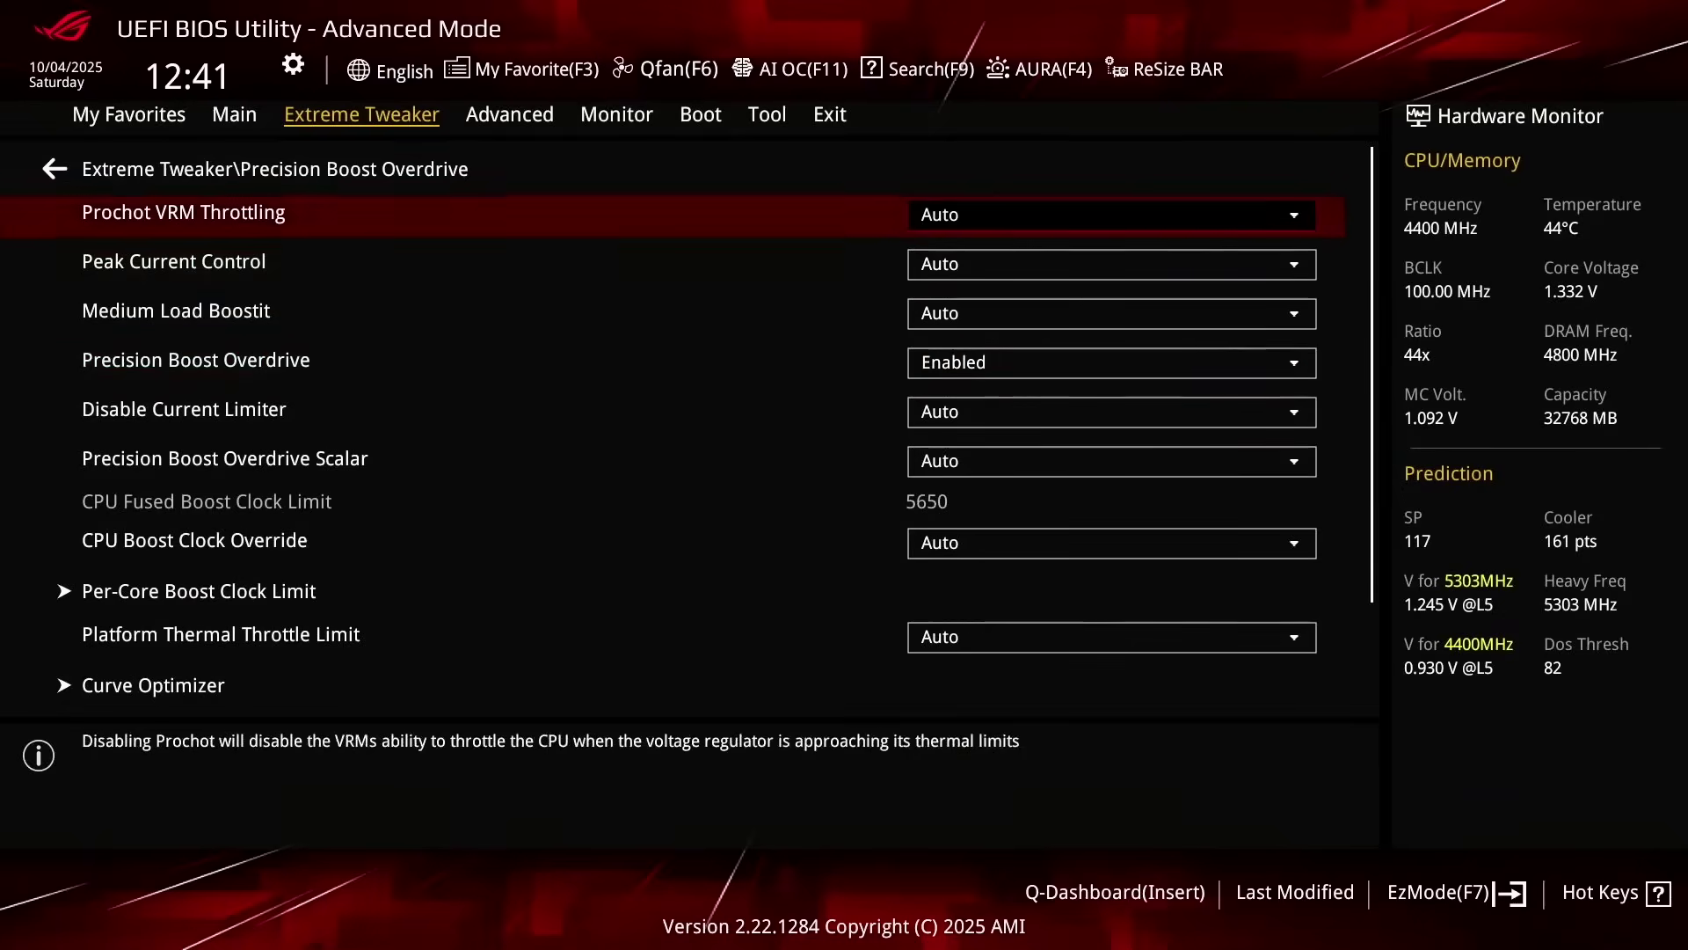
pyautogui.press('Return')
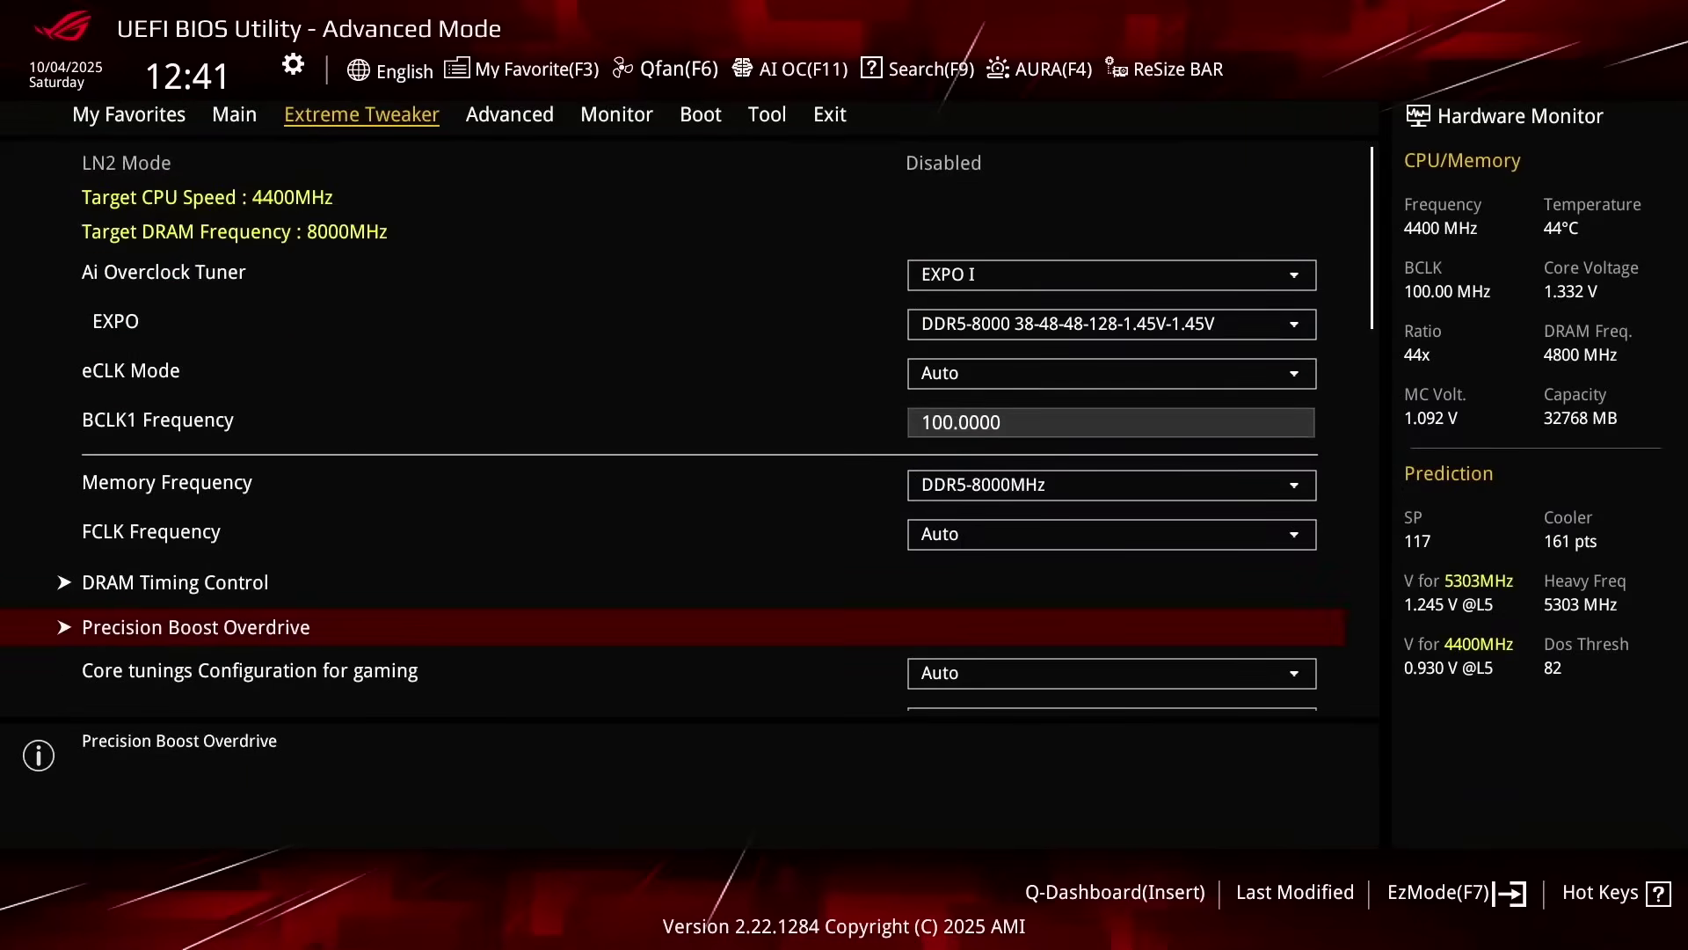
pyautogui.press('Down')
pyautogui.press('Down')
pyautogui.press('Down')
pyautogui.press('Down')
pyautogui.press('Down')
pyautogui.press('Down')
pyautogui.press('Down')
pyautogui.press('Down')
pyautogui.press('Down')
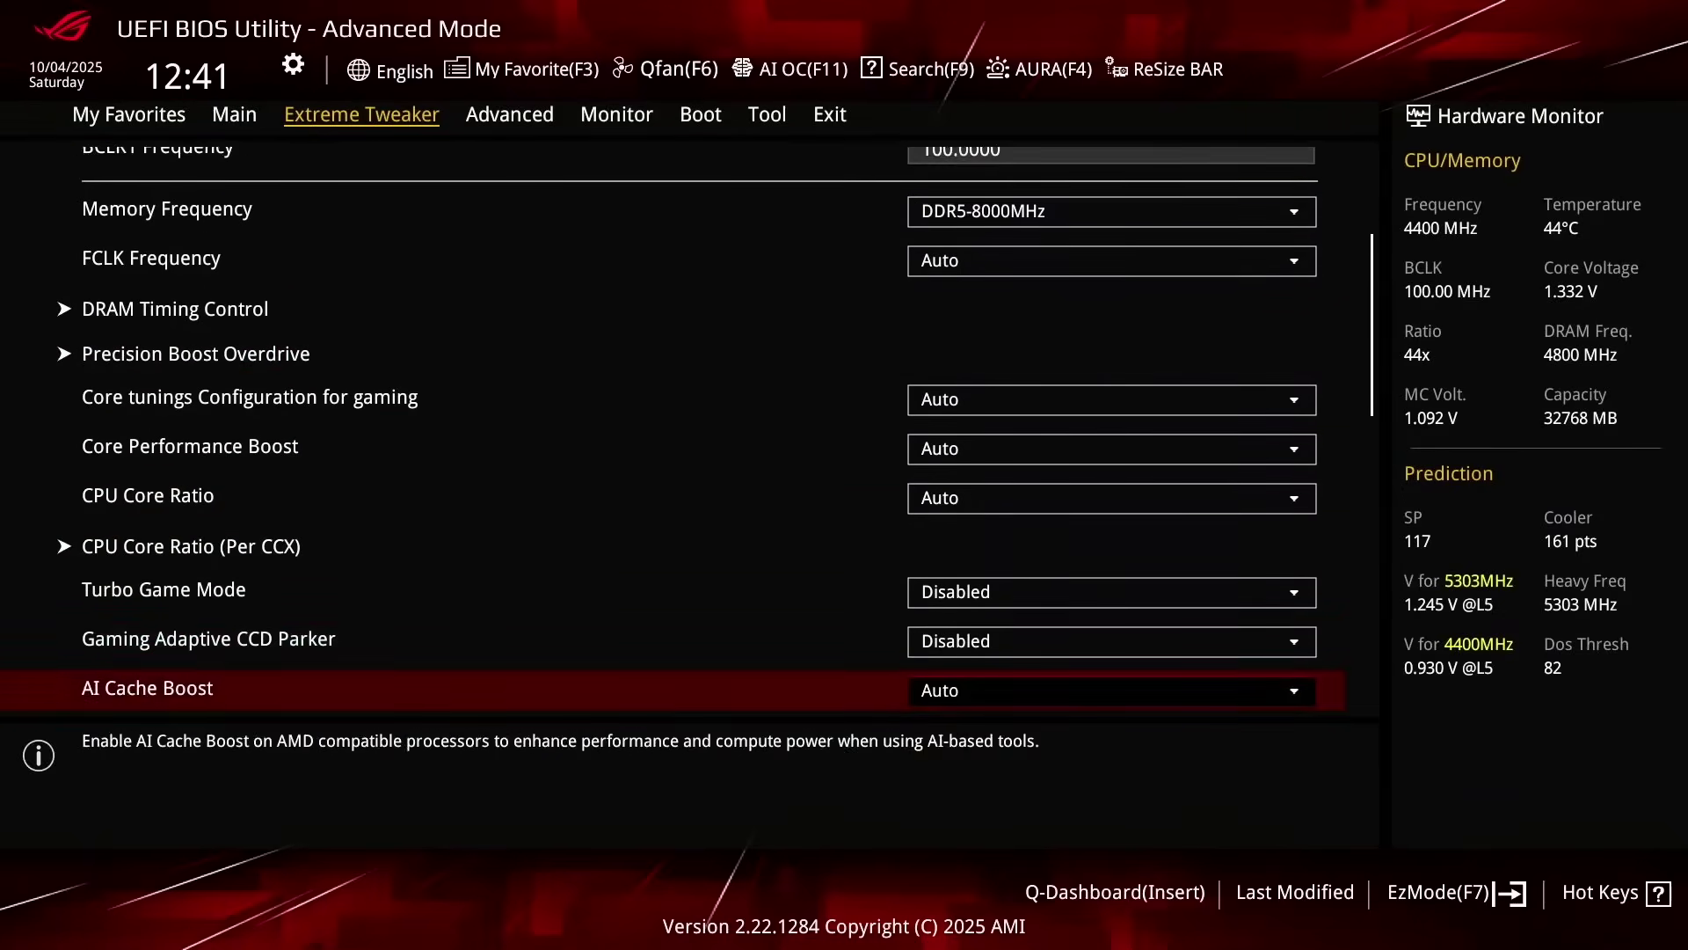
pyautogui.press('Up')
pyautogui.press('Return')
pyautogui.press('Down')
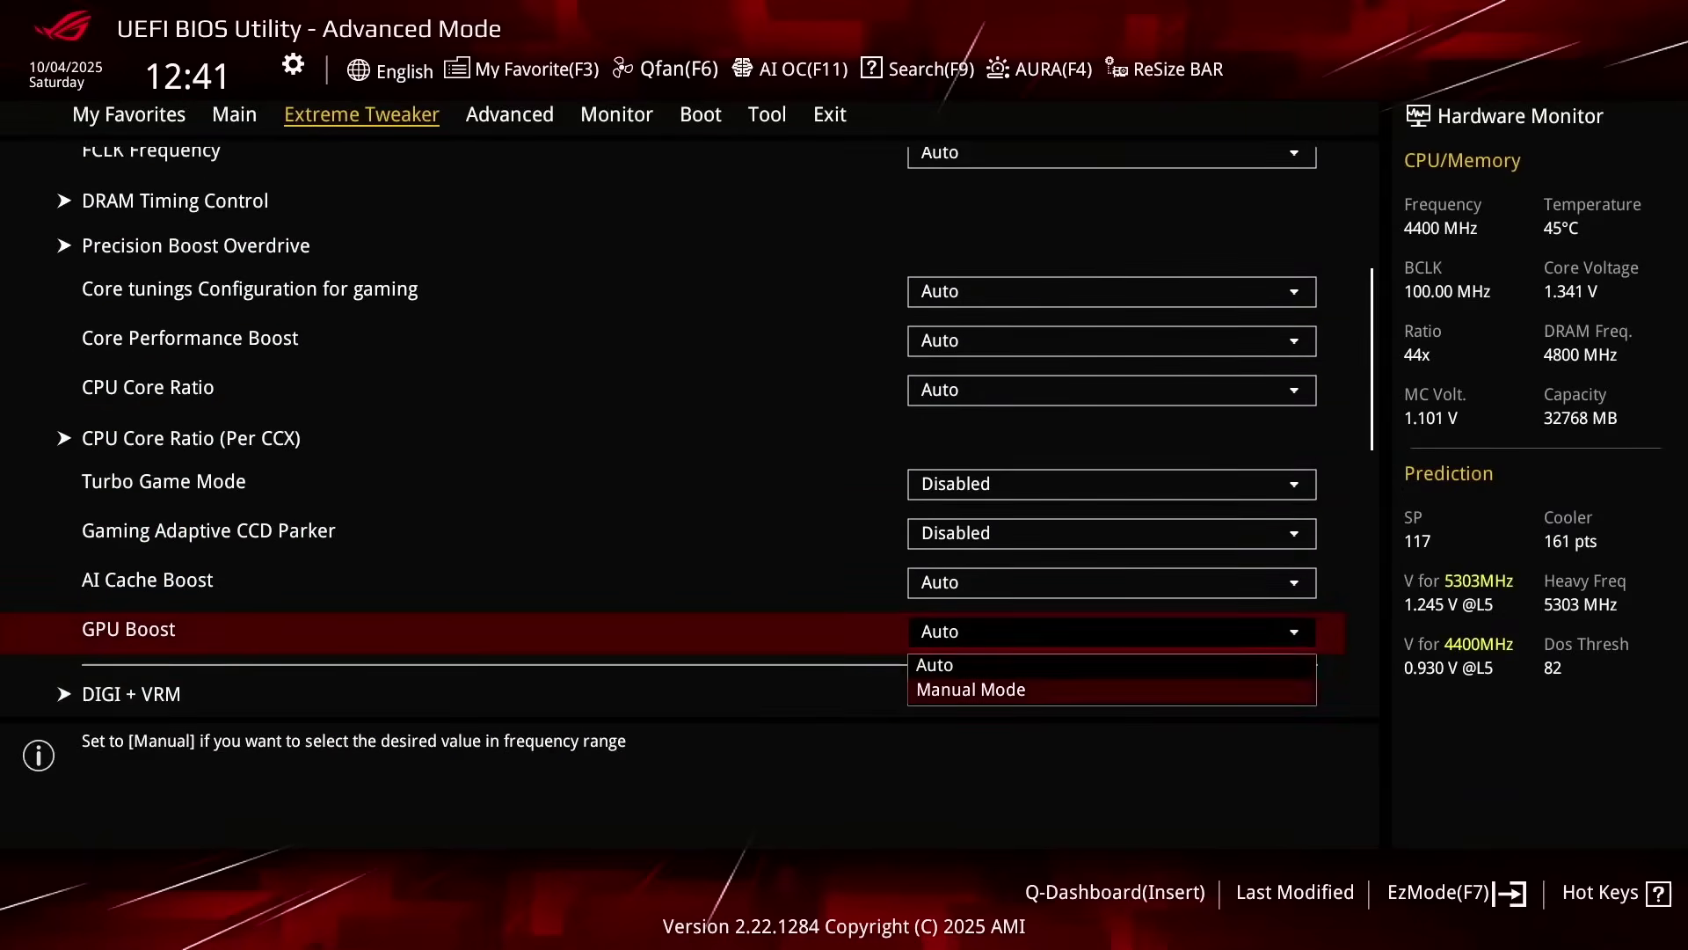
pyautogui.press('Return')
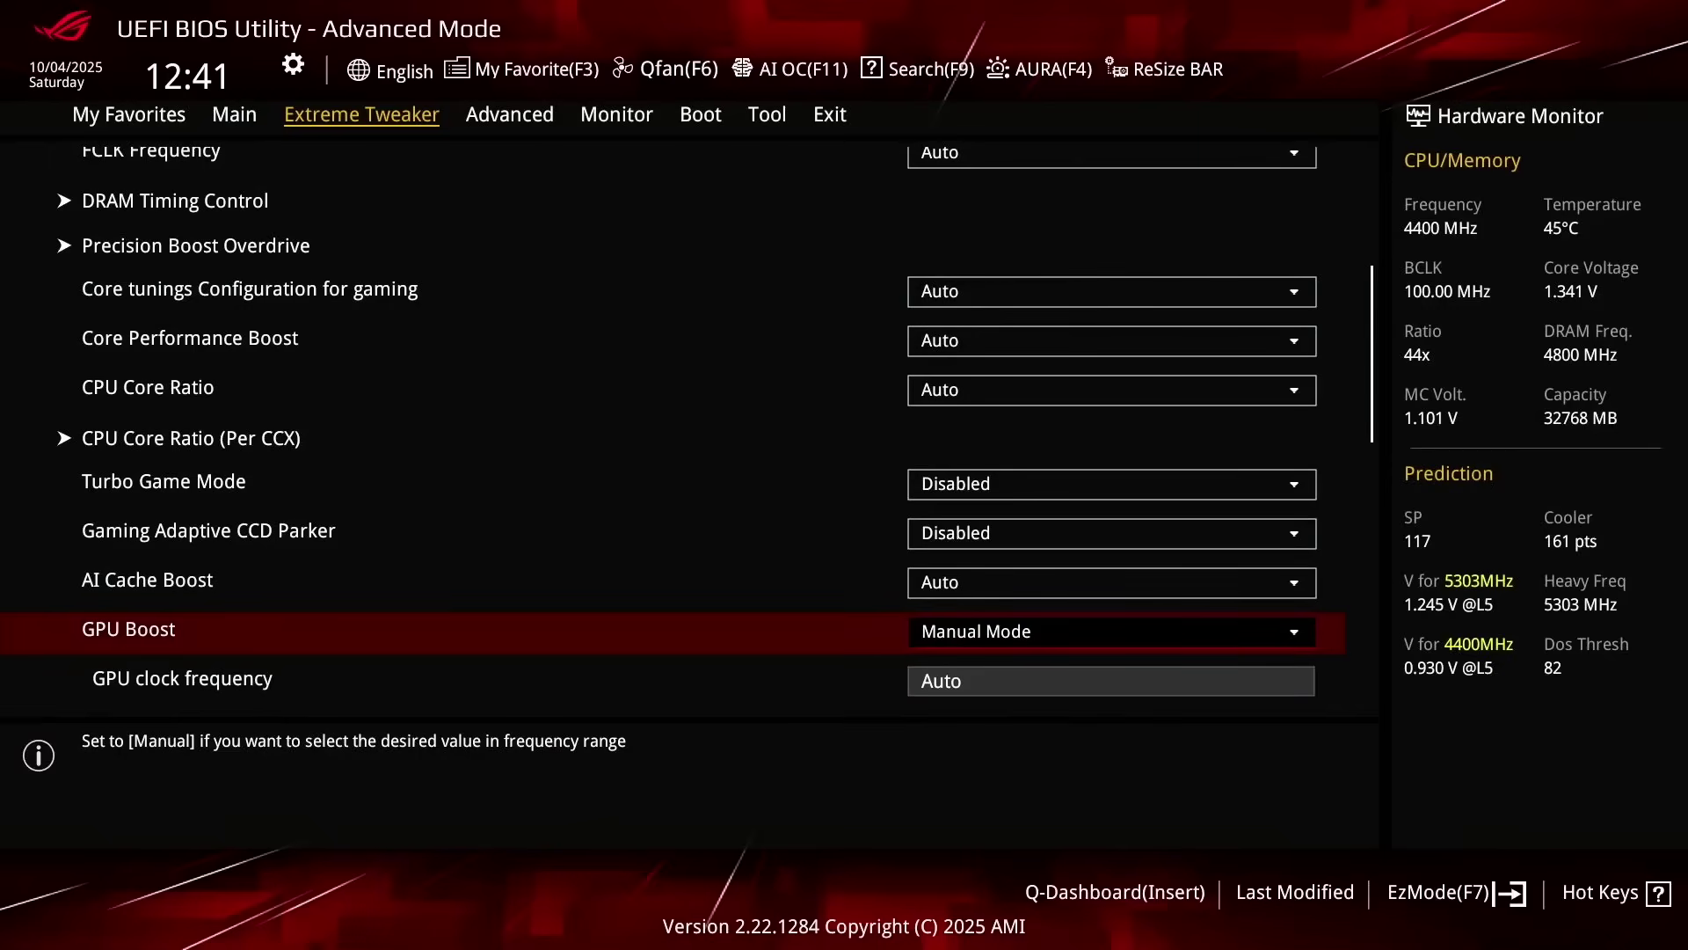
pyautogui.press('Down')
pyautogui.write('2800')
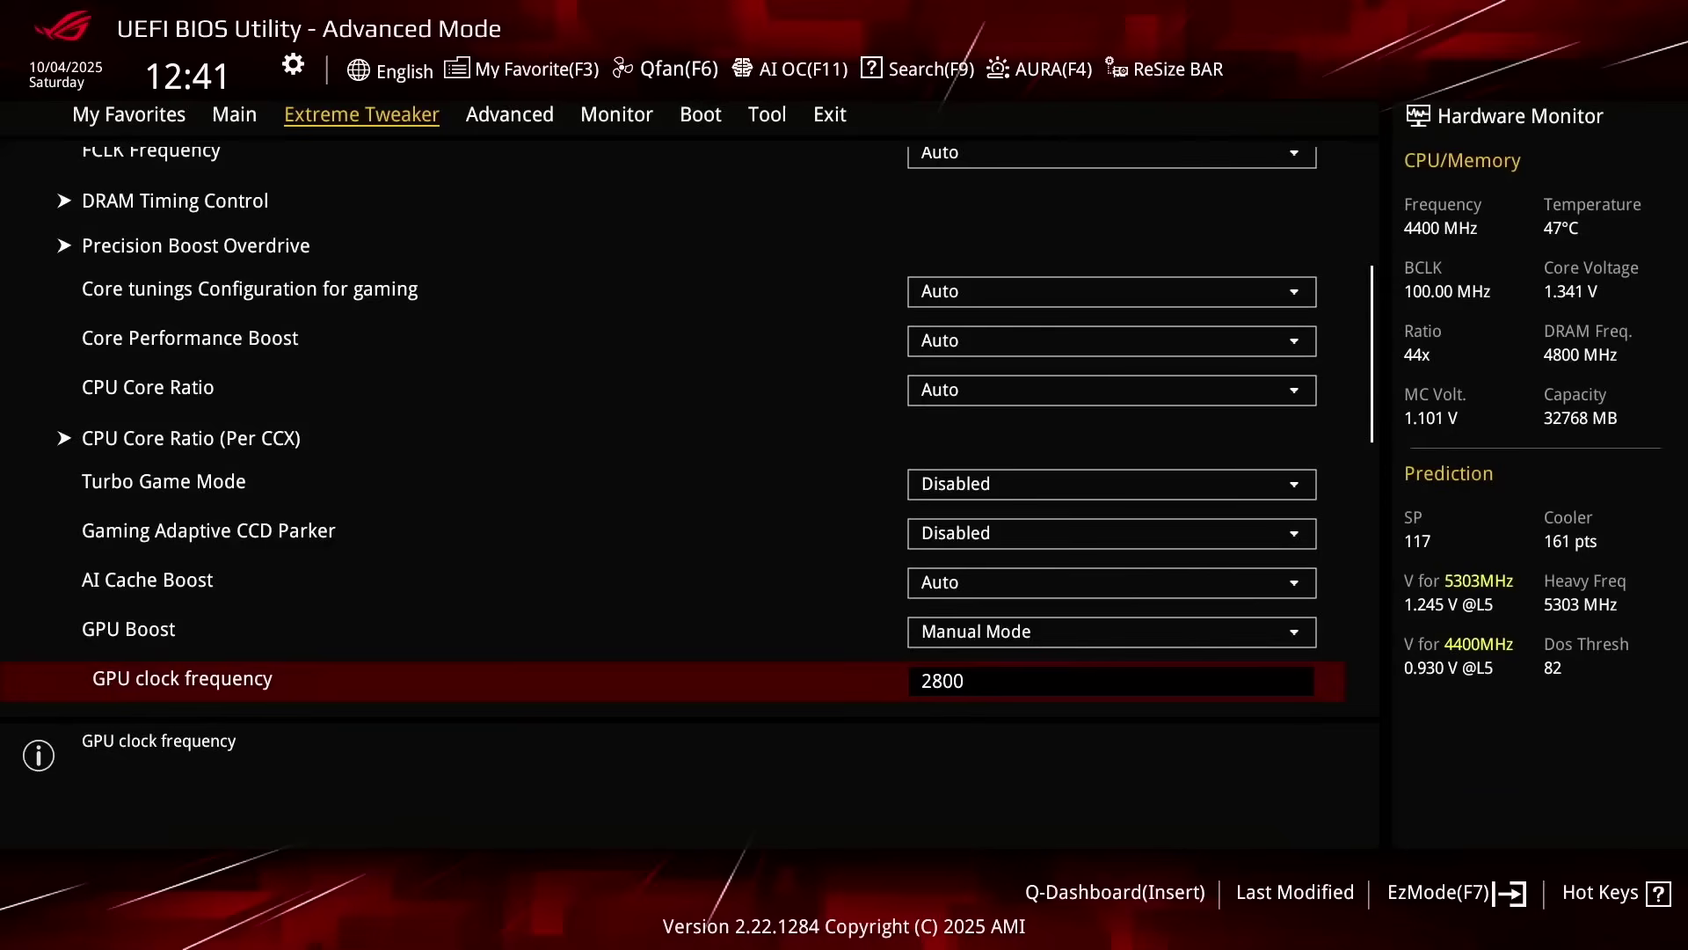
# - Under Advanced > NB Configuration, make IGFX Video the Primary Video Device
pyautogui.press('Right')
pyautogui.press('Down')
pyautogui.press('Down')
pyautogui.press('Down')
pyautogui.press('Down')
pyautogui.press('Down')
pyautogui.press('Down')
pyautogui.press('Down')
pyautogui.press('Down')
pyautogui.press('Down')
pyautogui.press('Down')
pyautogui.press('Down')
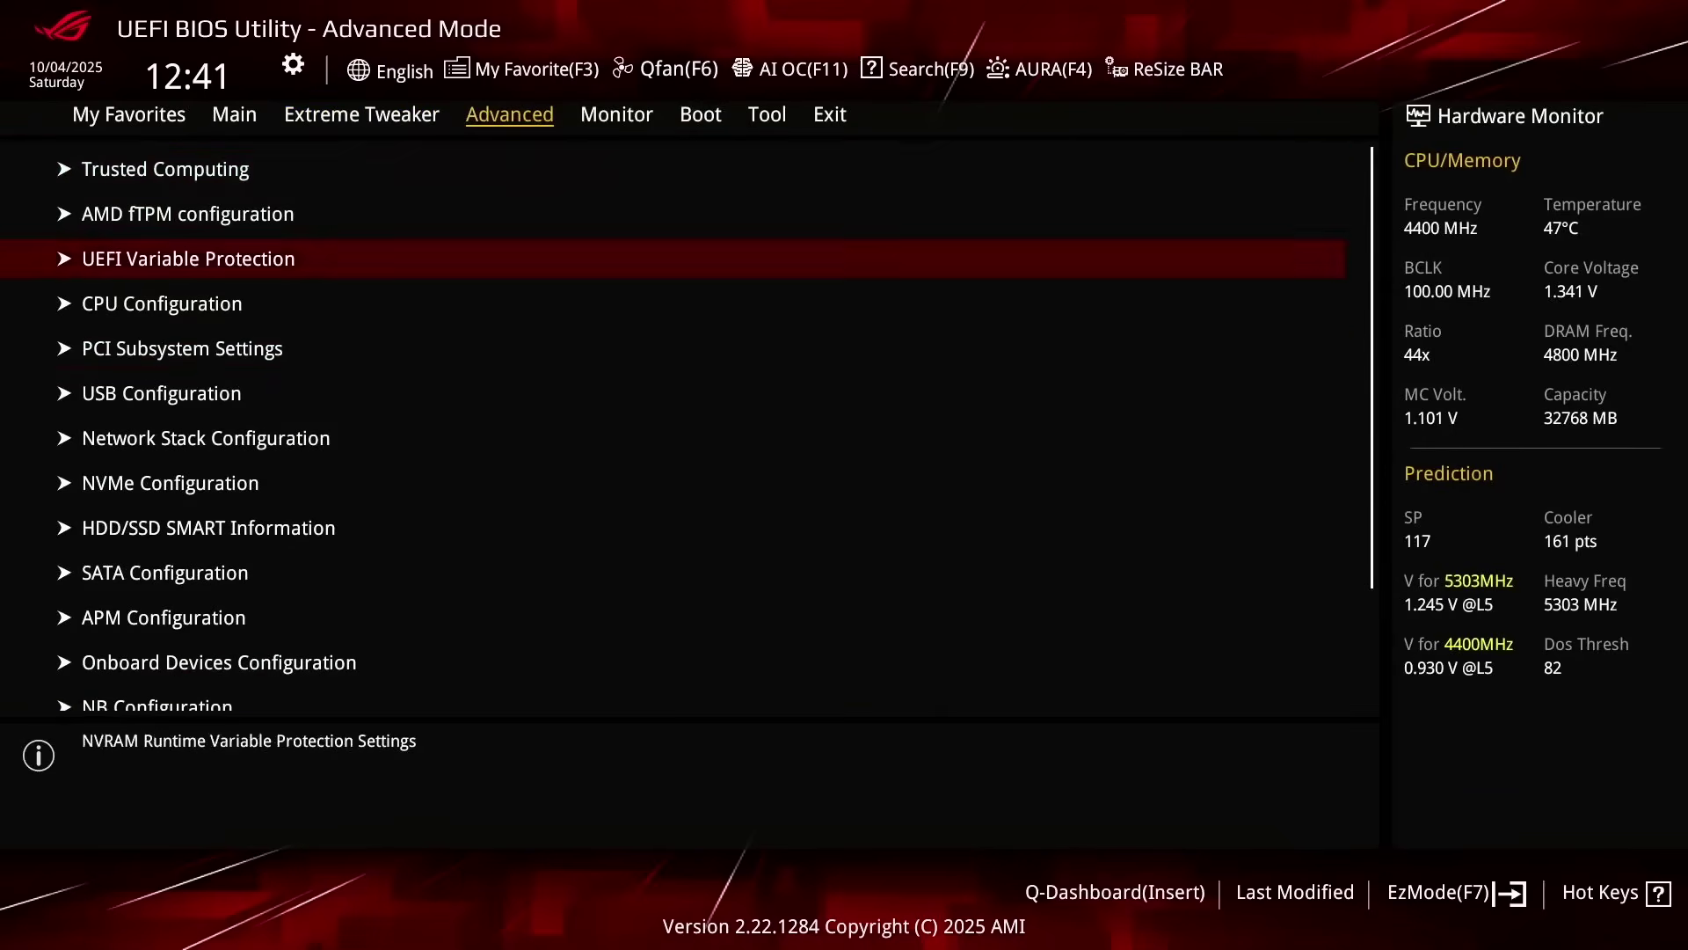
pyautogui.press('Down')
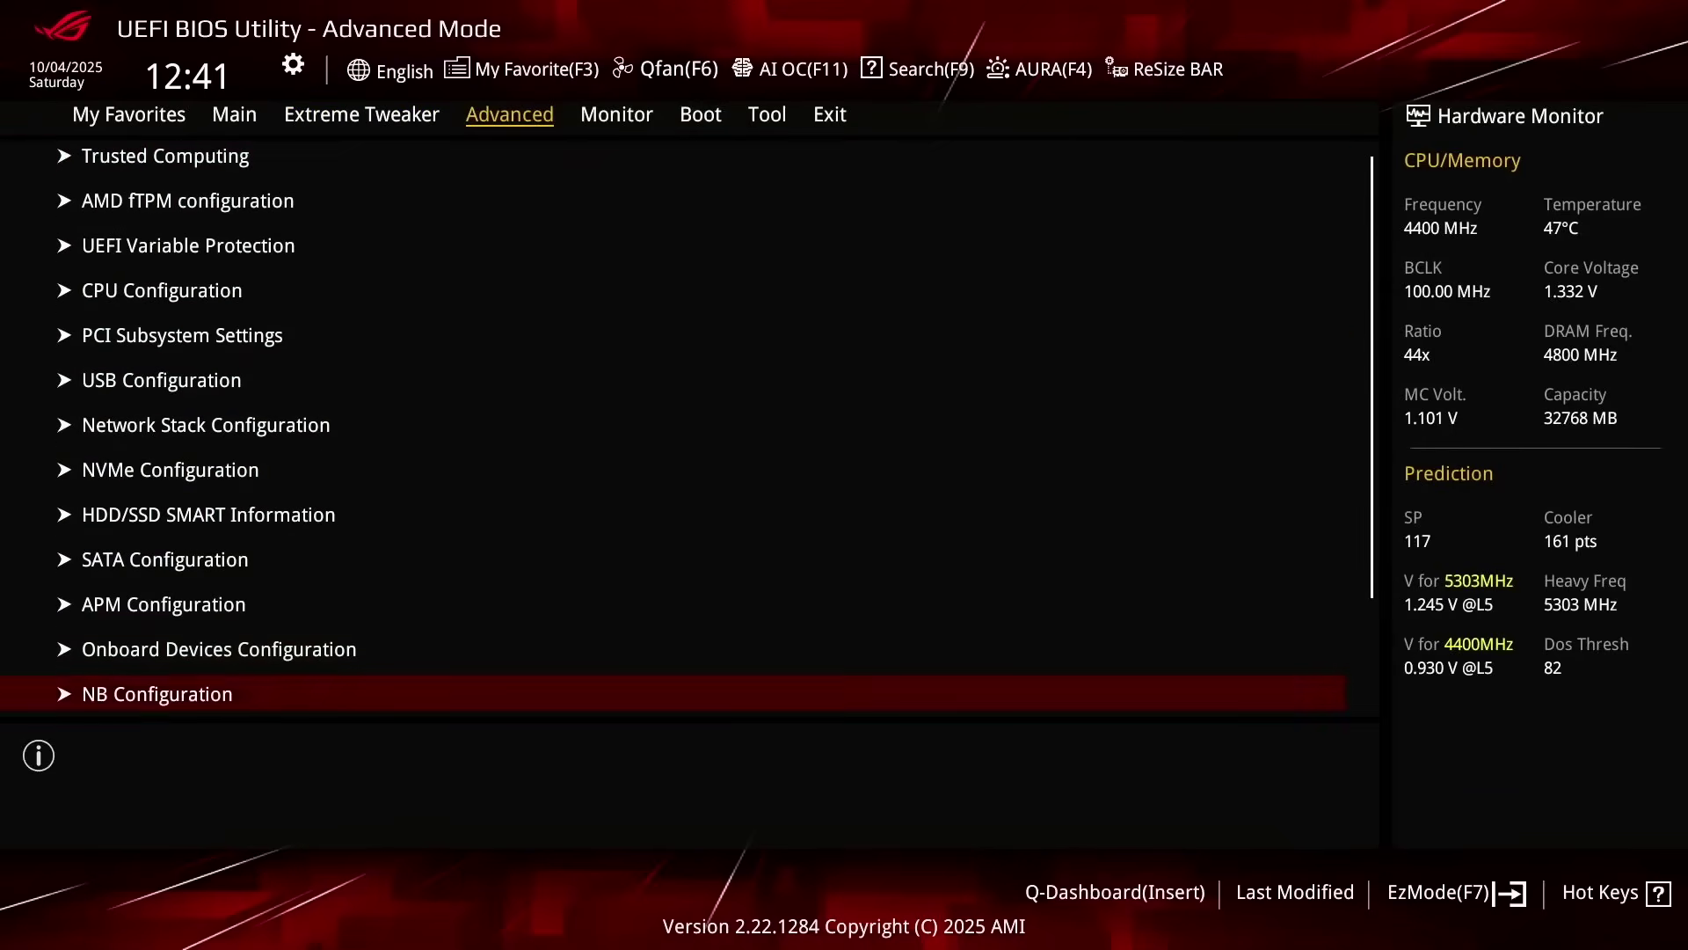
pyautogui.press('Return')
pyautogui.press('Return')
pyautogui.press('Up')
pyautogui.press('Return')
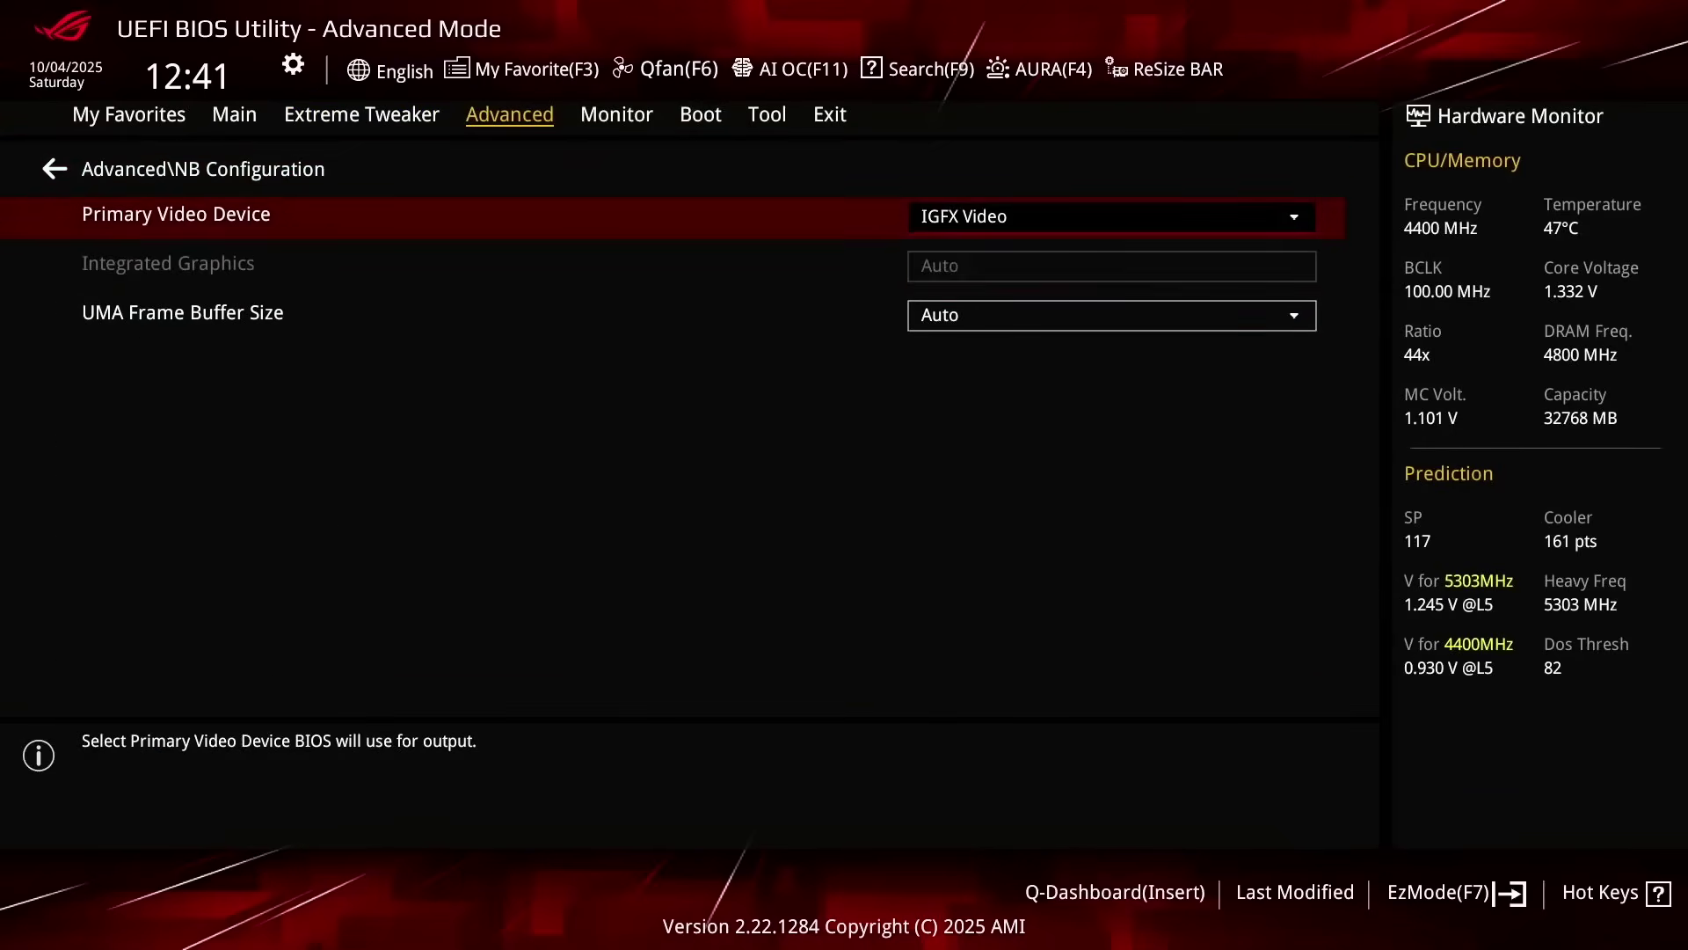
pyautogui.press('Down')
pyautogui.press('Return')
# - Set UMA Frame Buffer Size to 16G
pyautogui.press('Down')
pyautogui.press('Down')
pyautogui.press('Down')
pyautogui.press('Down')
pyautogui.press('Down')
pyautogui.press('Down')
pyautogui.press('Down')
pyautogui.press('Down')
pyautogui.press('Down')
pyautogui.press('Down')
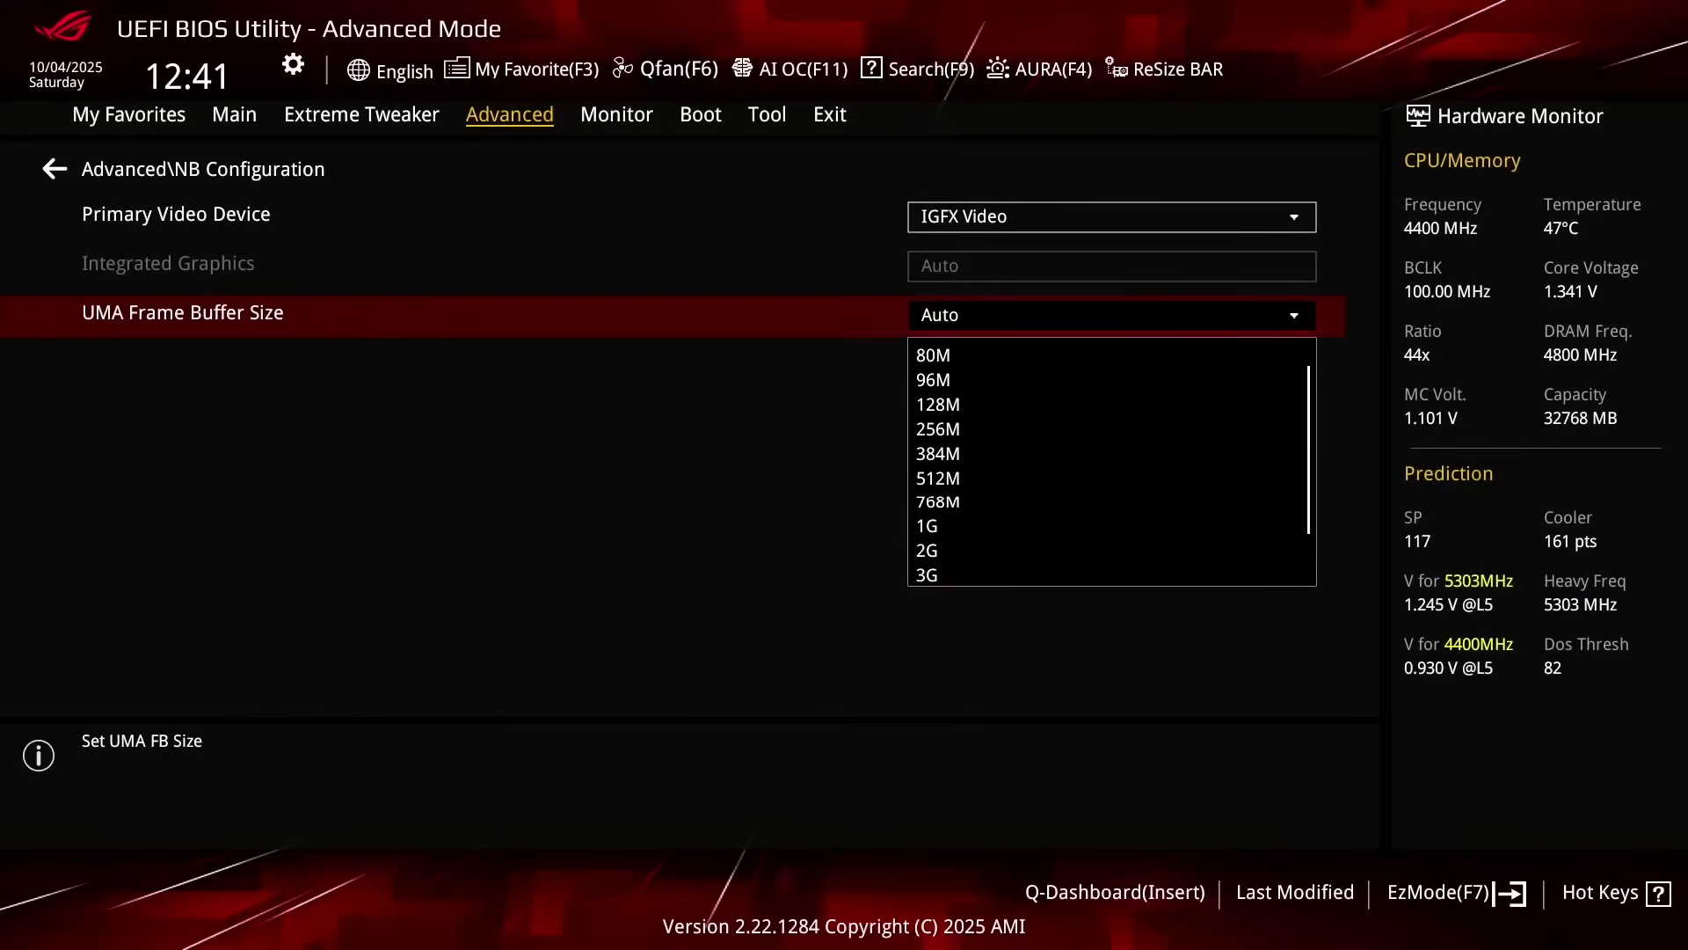
pyautogui.press('Down')
pyautogui.press('Down')
pyautogui.press('Down')
pyautogui.press('Return')
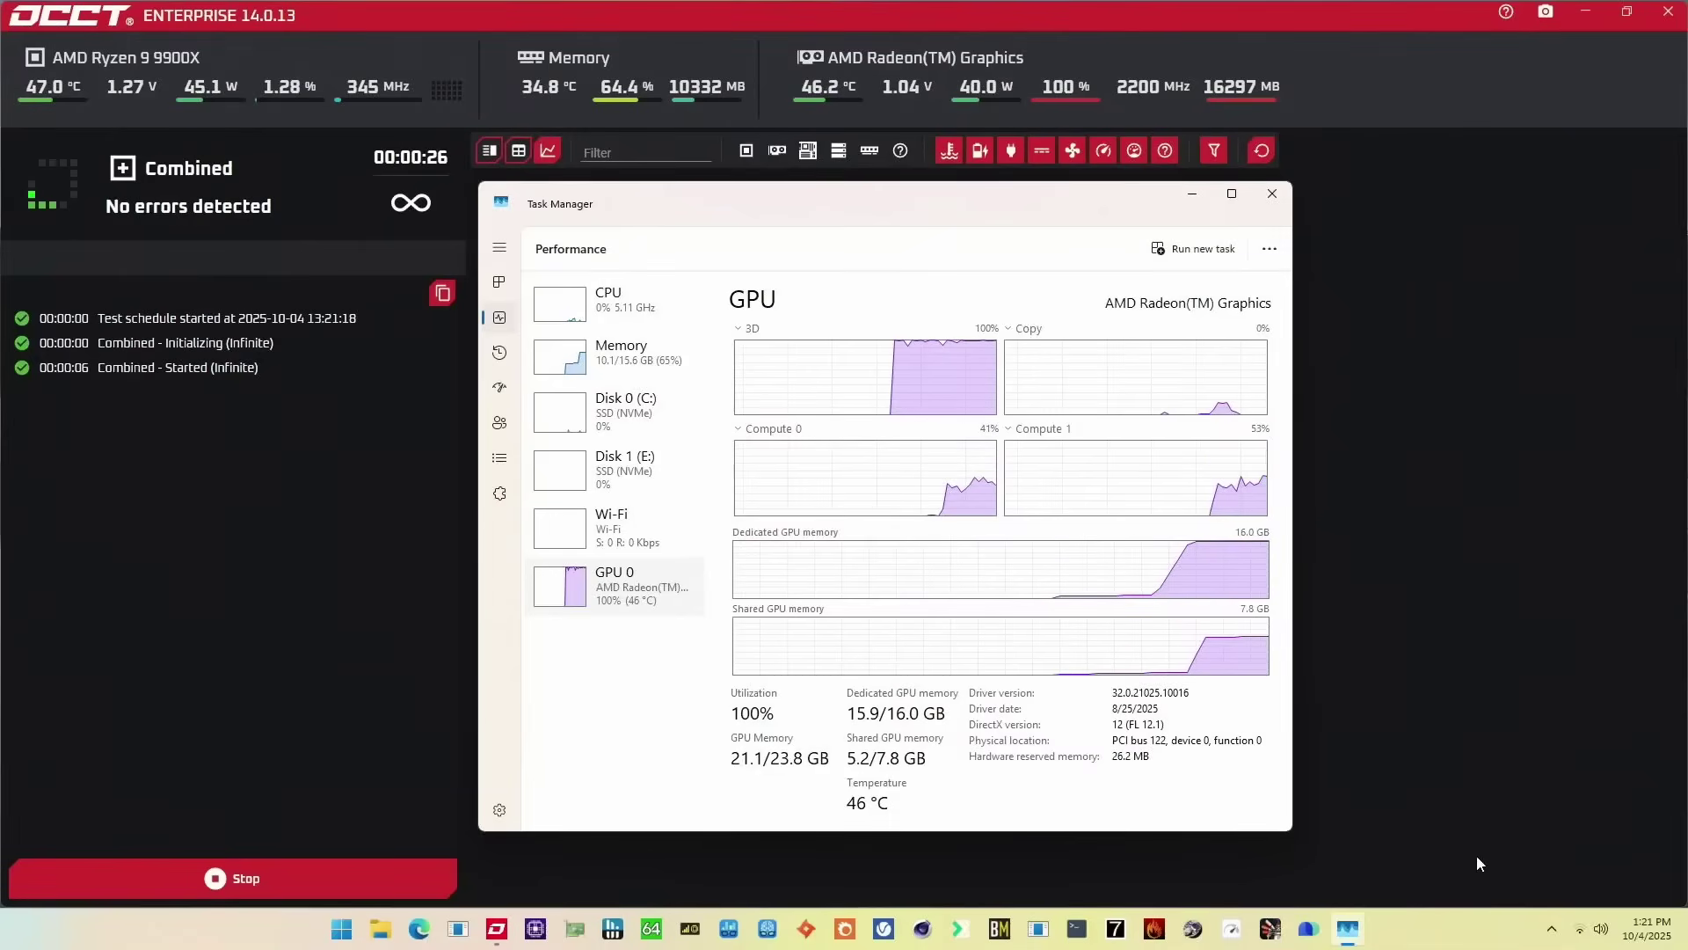